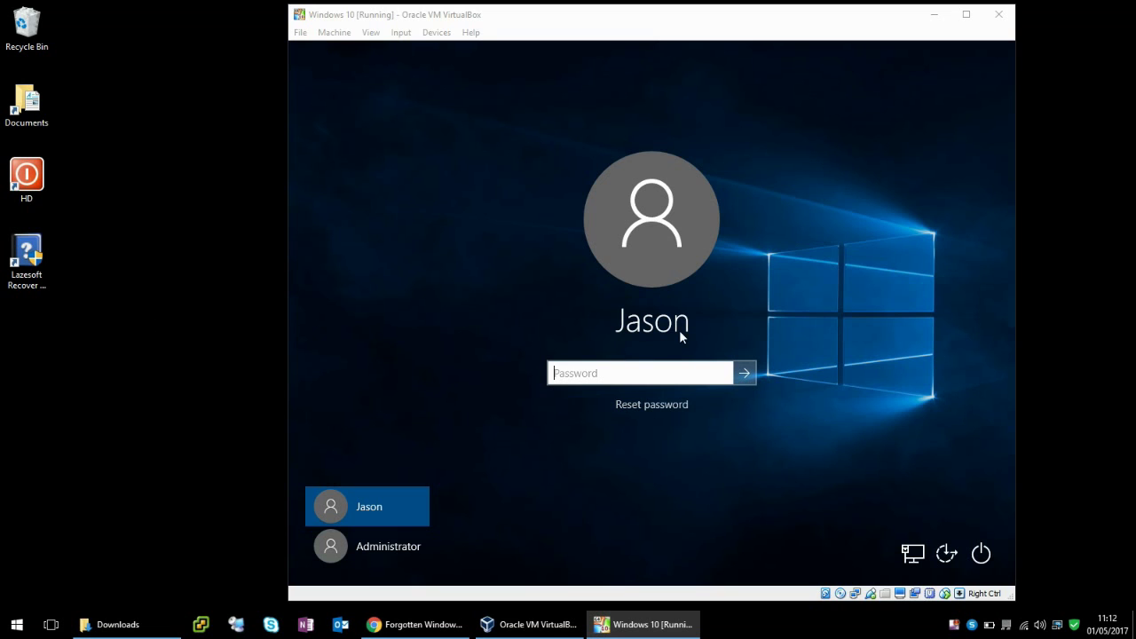
Try signing in to the Windows 10 VM with a blank password and dismiss the rejection message.
{"action": "left_click", "coordinate": [750, 129]}
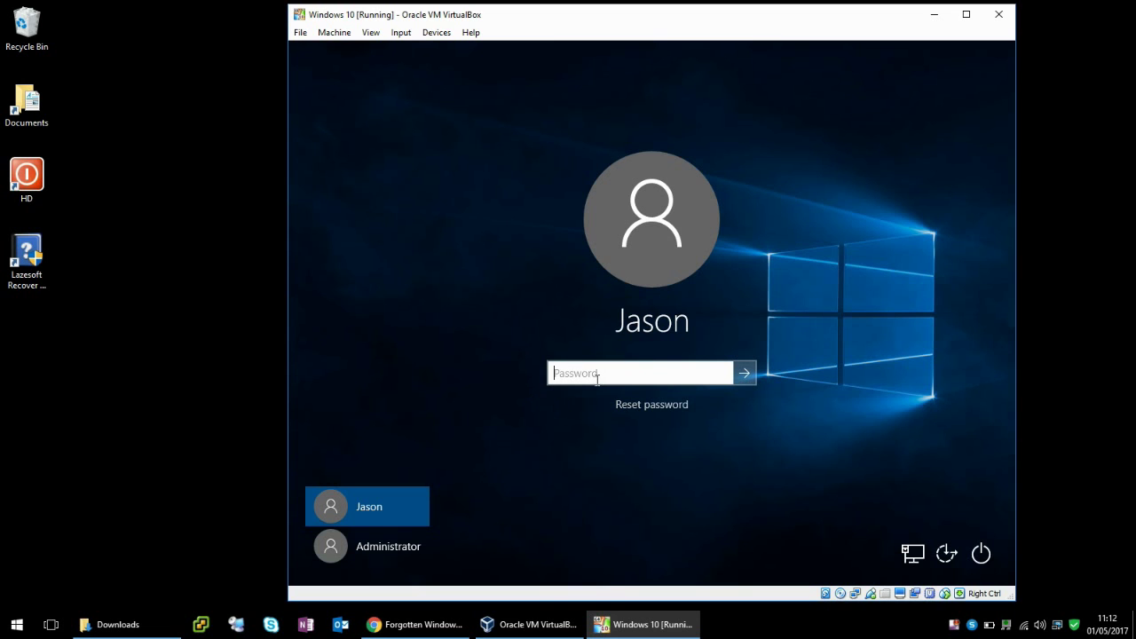
{"action": "key", "text": "Return"}
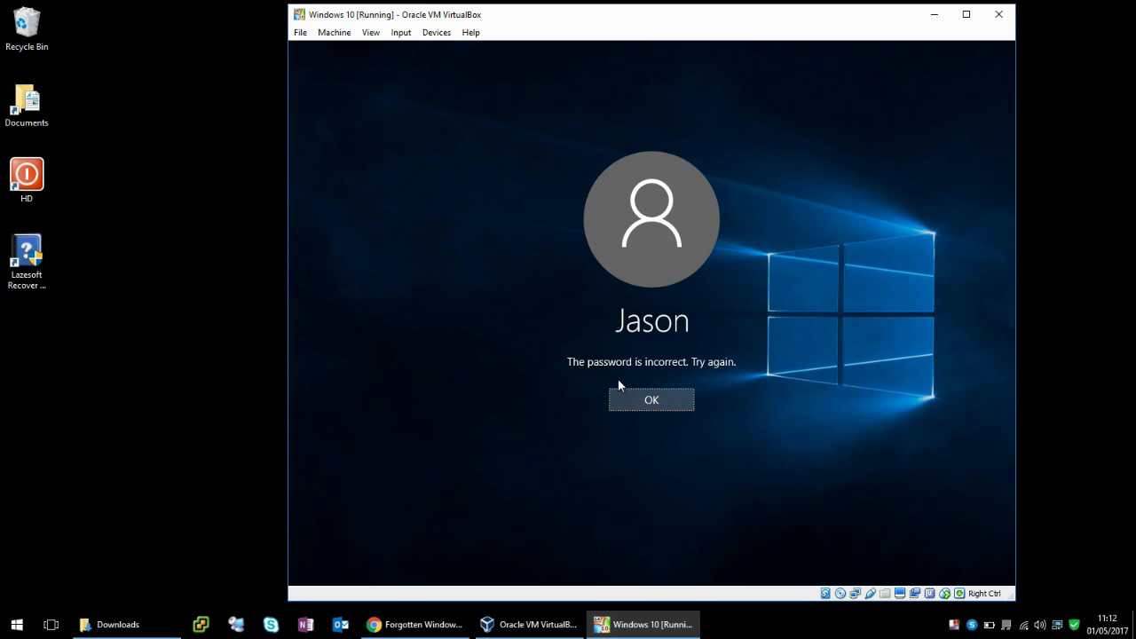
{"action": "left_click", "coordinate": [661, 397]}
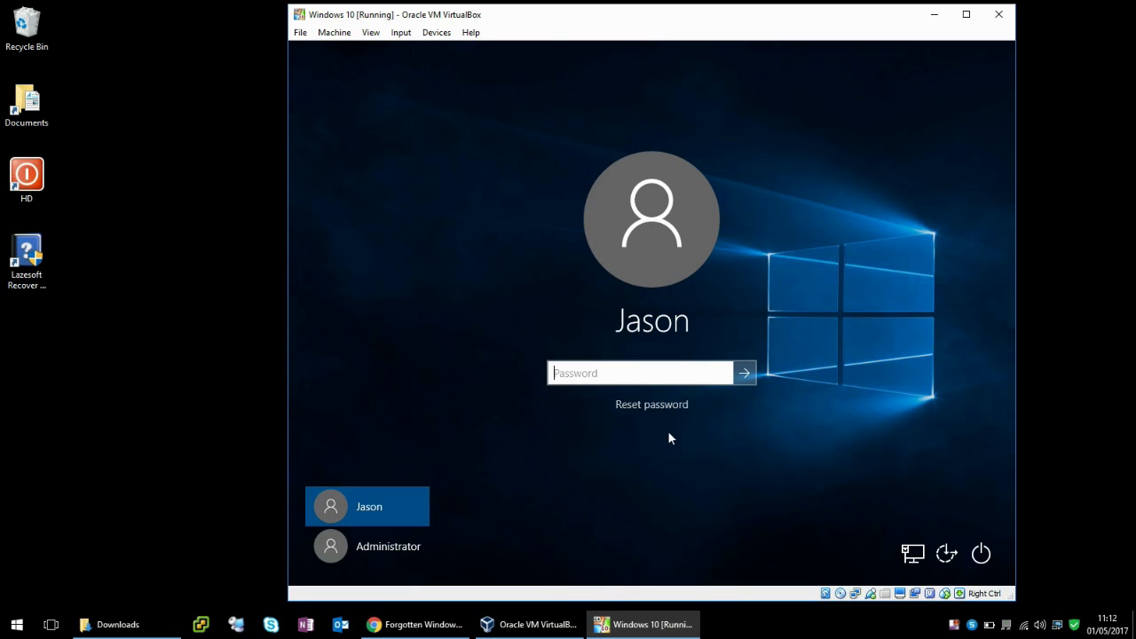
Minimise the Windows 10 VM and bring back the Lazesoft page in Chrome.
{"action": "left_click", "coordinate": [936, 14]}
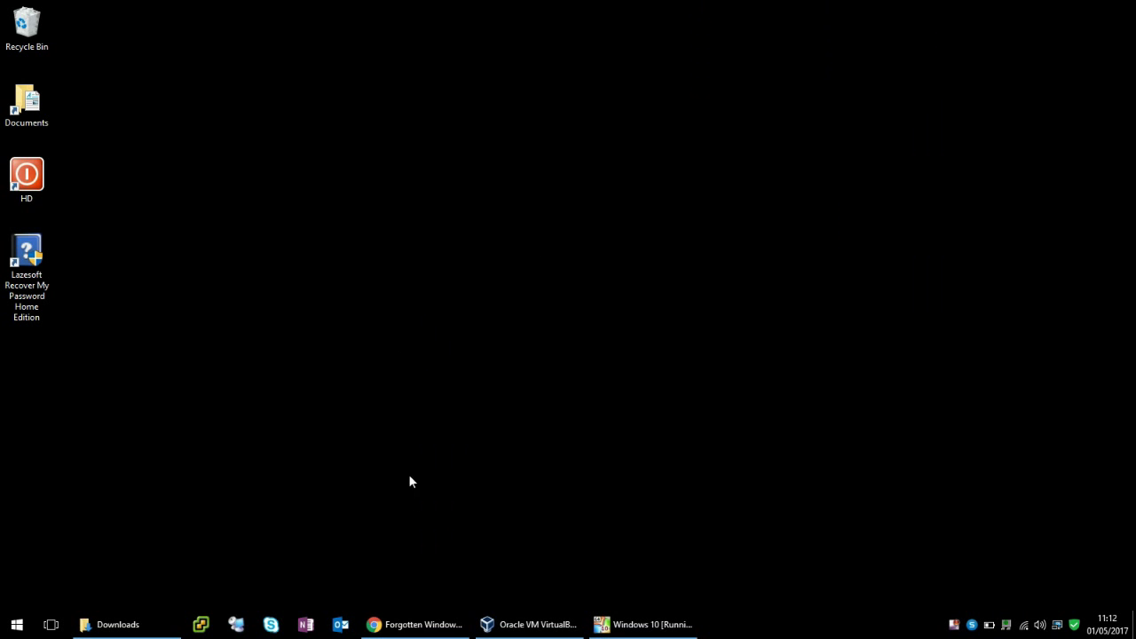
{"action": "mouse_move", "coordinate": [413, 632]}
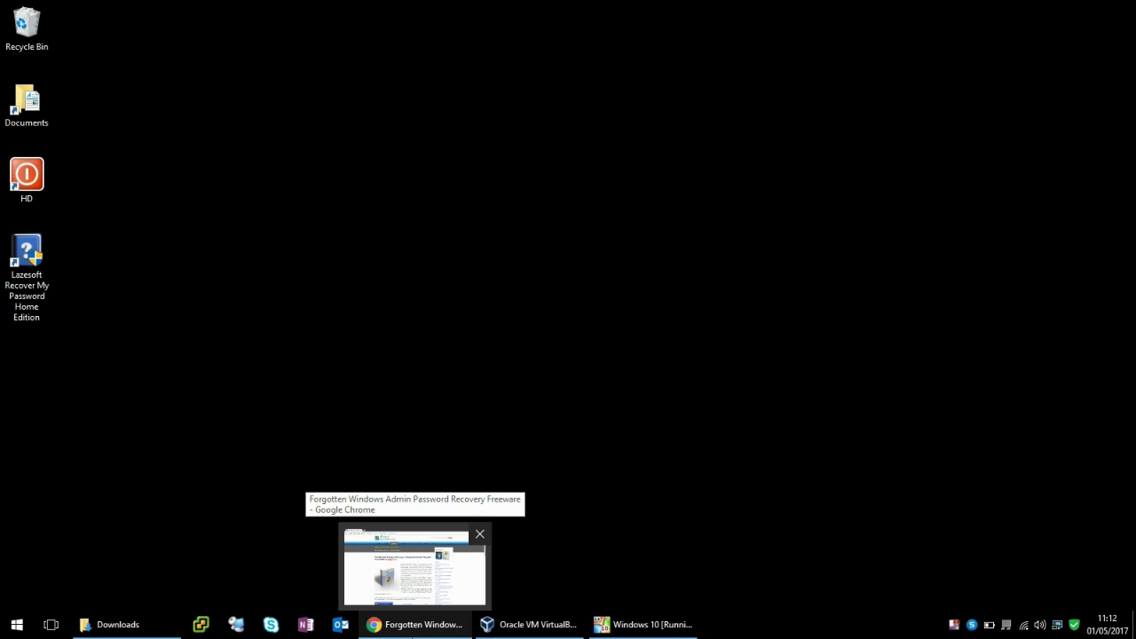
{"action": "left_click", "coordinate": [413, 632]}
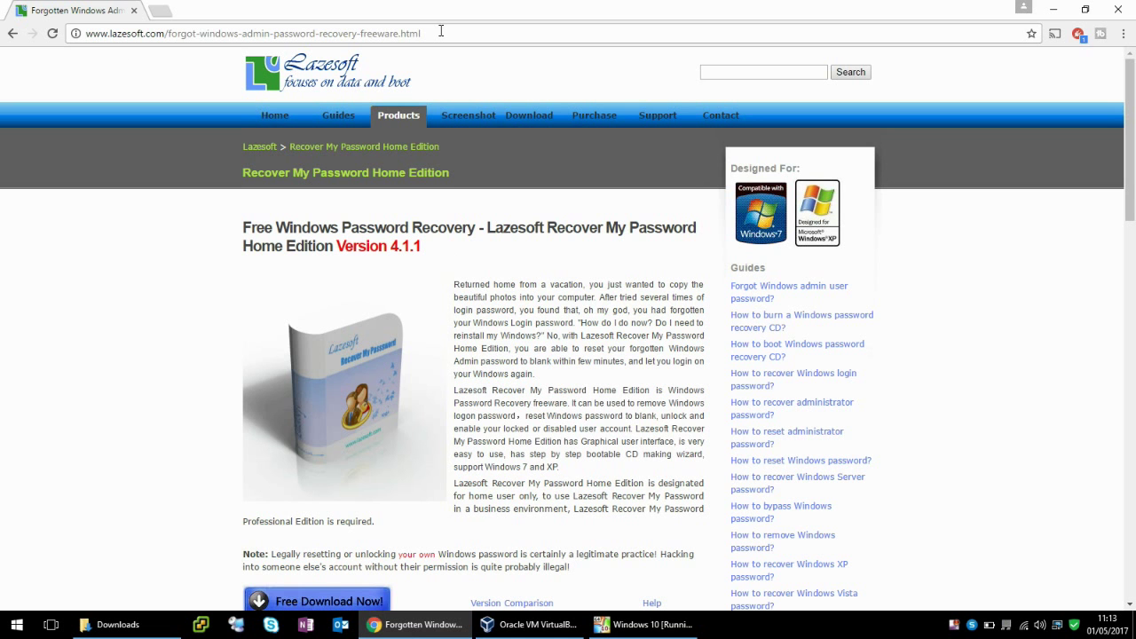
Start the Lazesoft Recover My Password download via Download.com, then minimise Chrome.
{"action": "left_click_drag", "start_coordinate": [1130, 110], "coordinate": [1129, 180]}
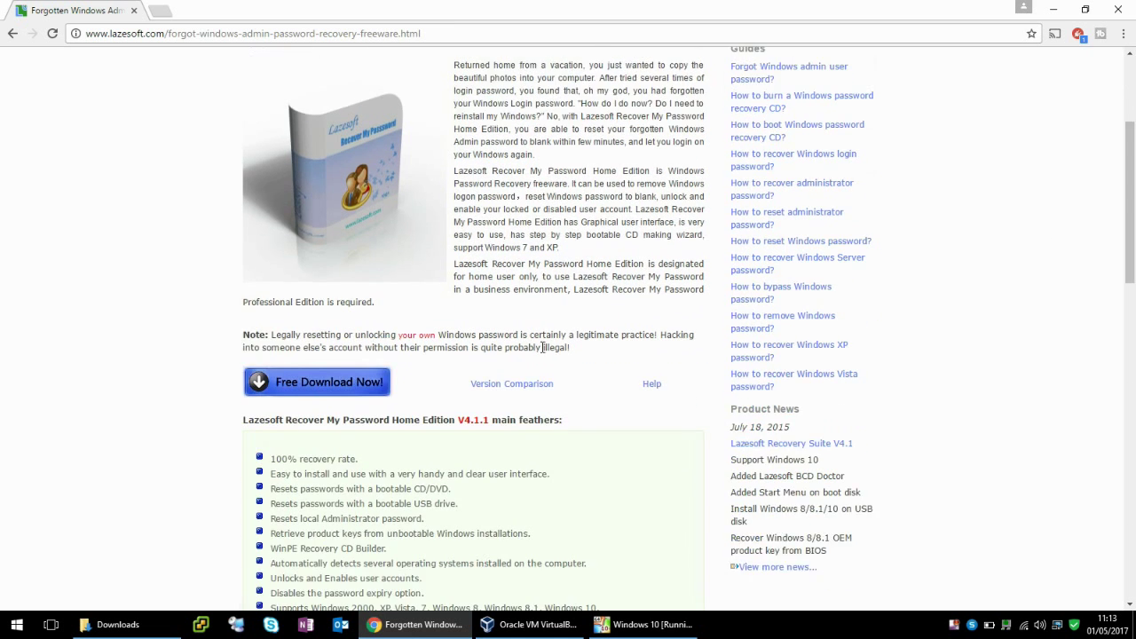
{"action": "left_click", "coordinate": [374, 397]}
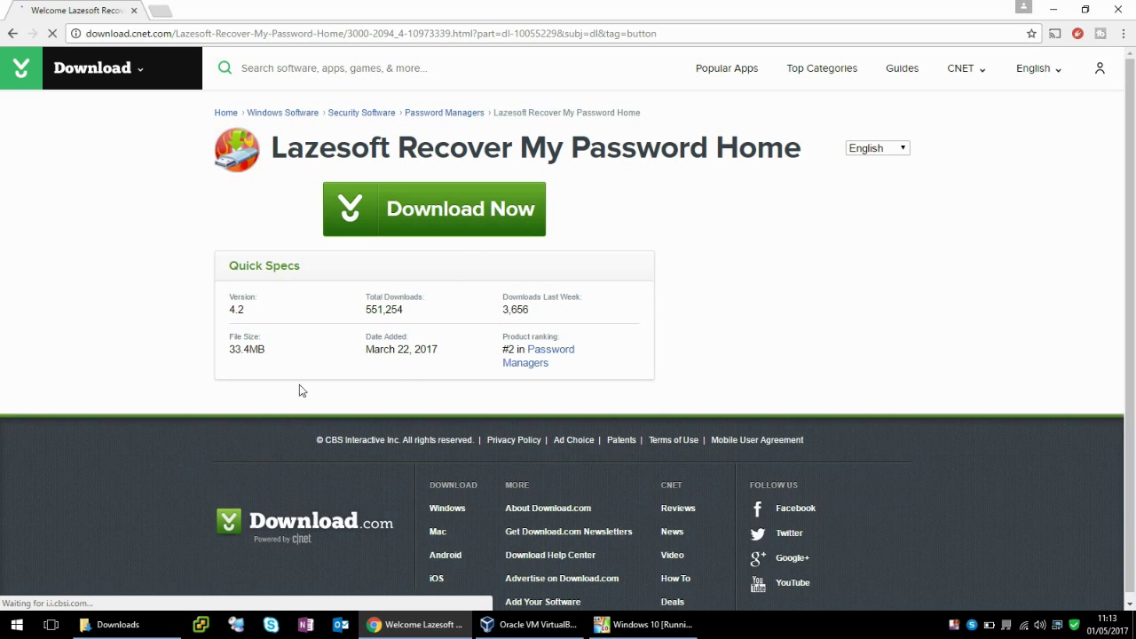
{"action": "left_click", "coordinate": [485, 211]}
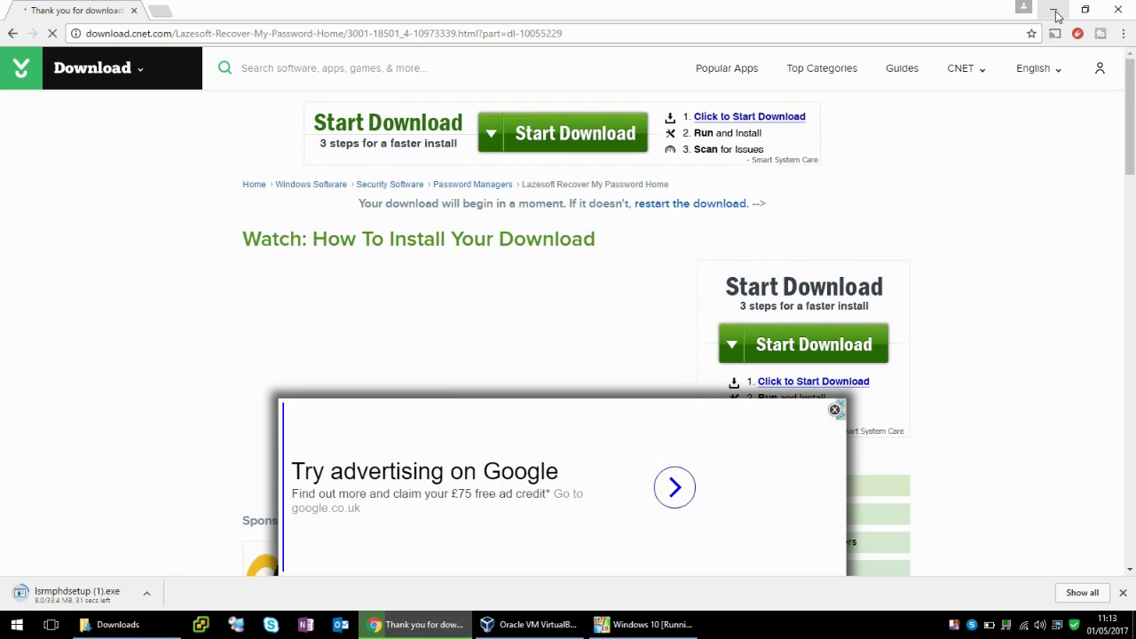
{"action": "left_click", "coordinate": [1056, 12]}
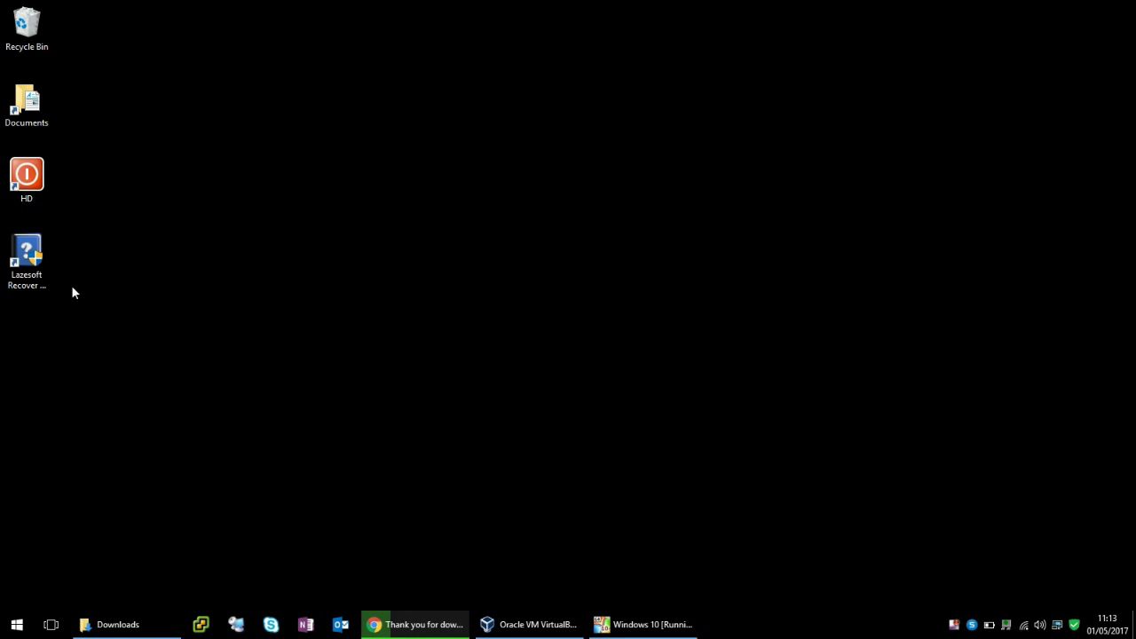
Launch Lazesoft Recover My Password and start the bootable disk builder for Windows 10 64 bit.
{"action": "double_click", "coordinate": [31, 263]}
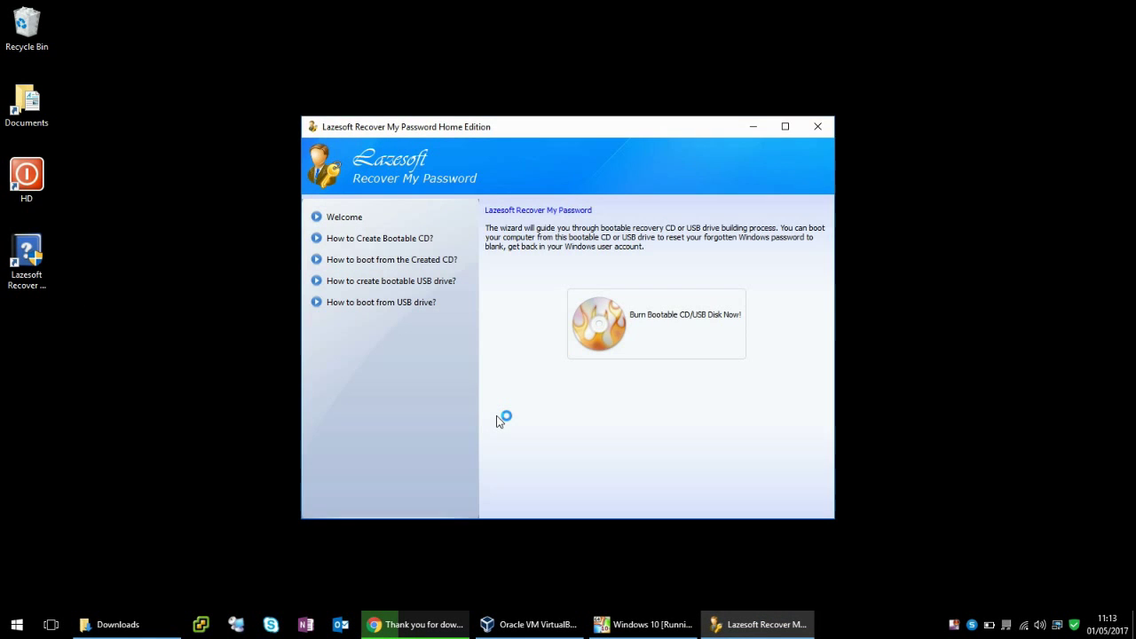
{"action": "left_click", "coordinate": [644, 331]}
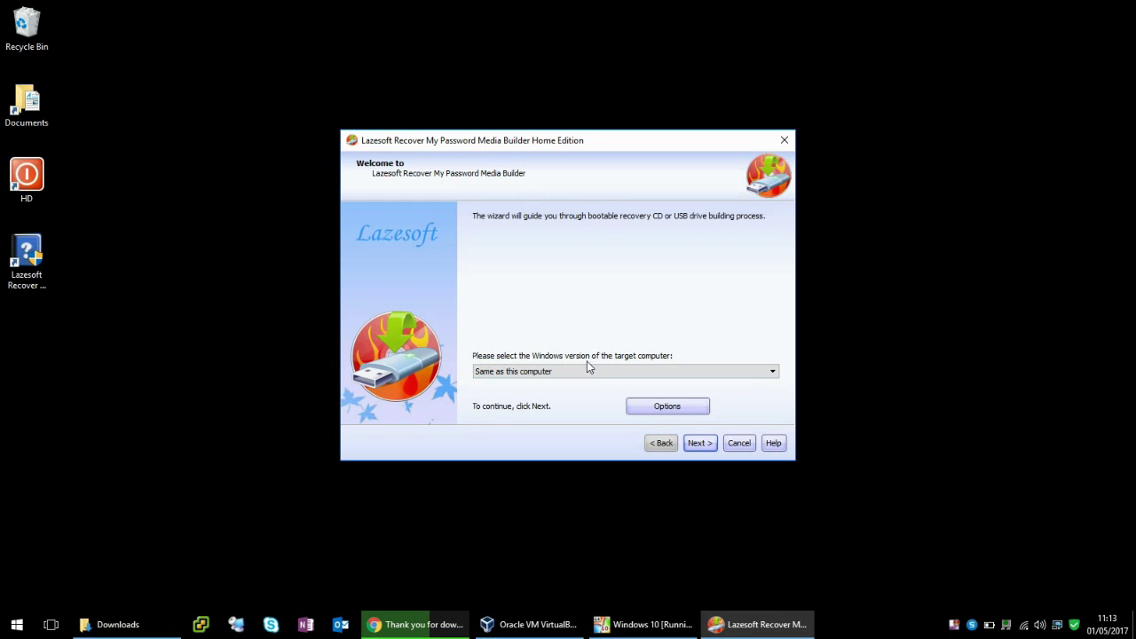
{"action": "left_click", "coordinate": [774, 374]}
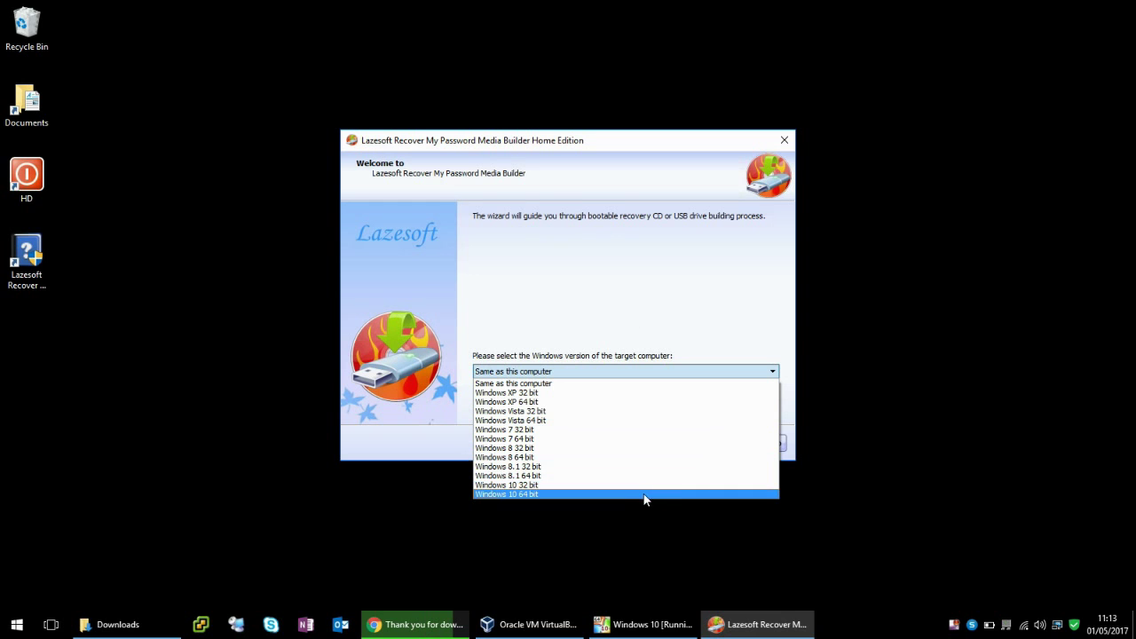
{"action": "left_click", "coordinate": [537, 495]}
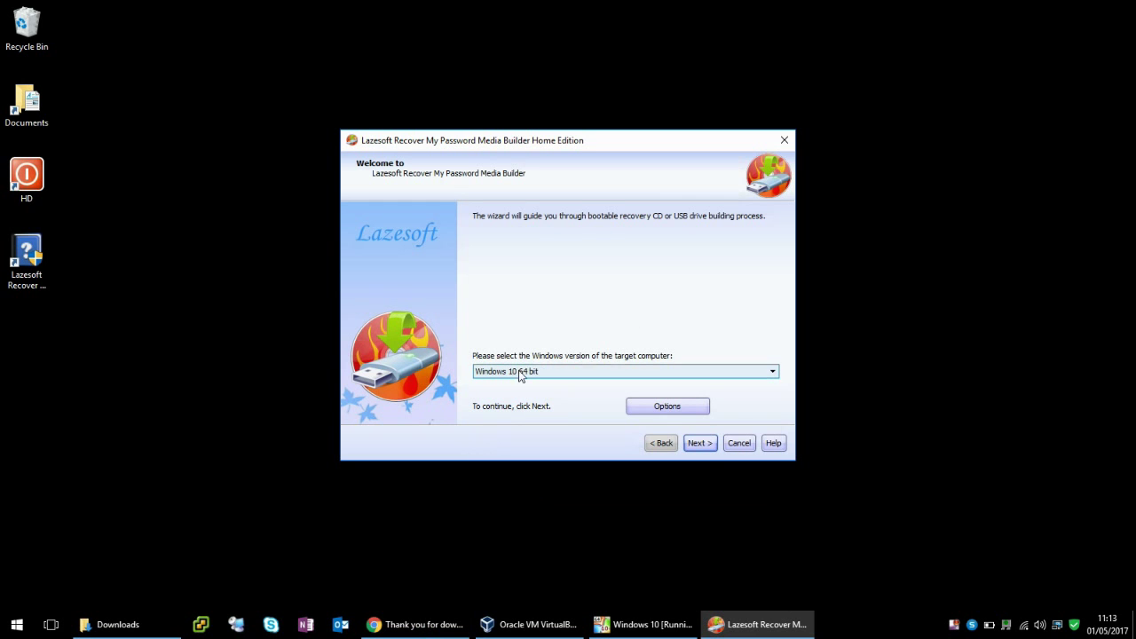
{"action": "left_click", "coordinate": [701, 444]}
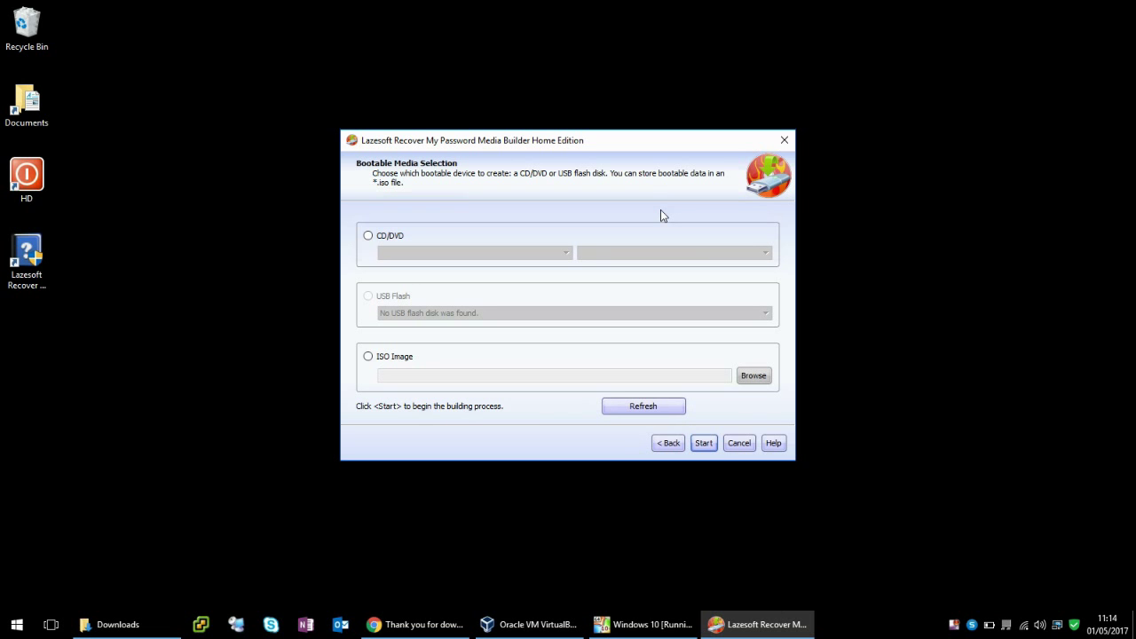
Check CD/DVD drives, then choose an ISO image (lsboot.iso) as boot media and return to the VM.
{"action": "left_click", "coordinate": [368, 237]}
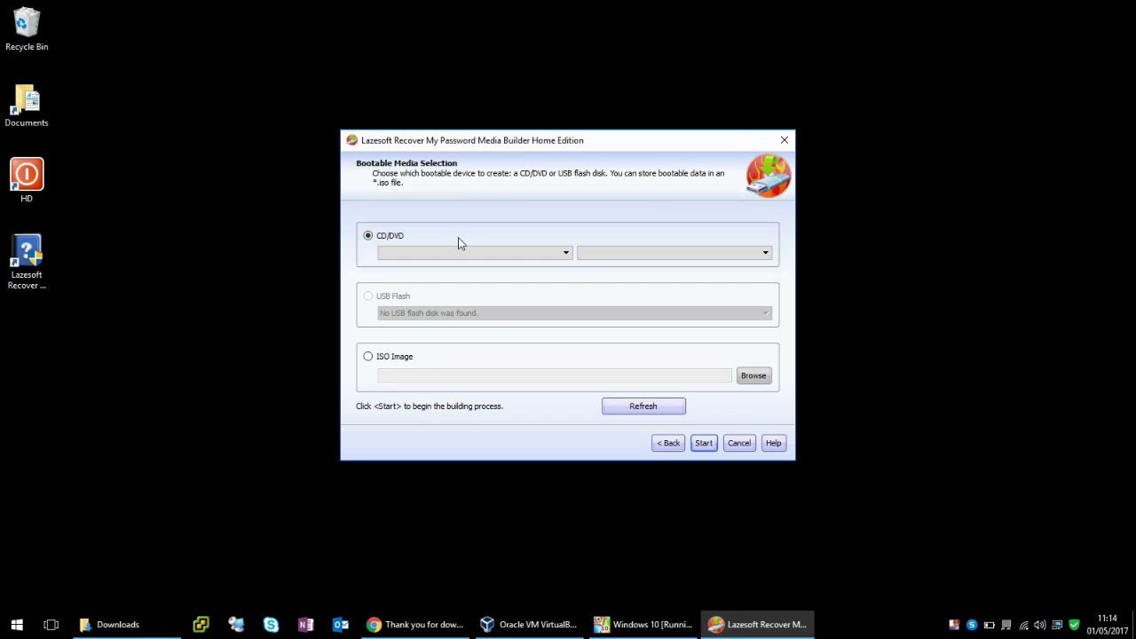
{"action": "left_click", "coordinate": [570, 254]}
{"action": "left_click", "coordinate": [568, 253]}
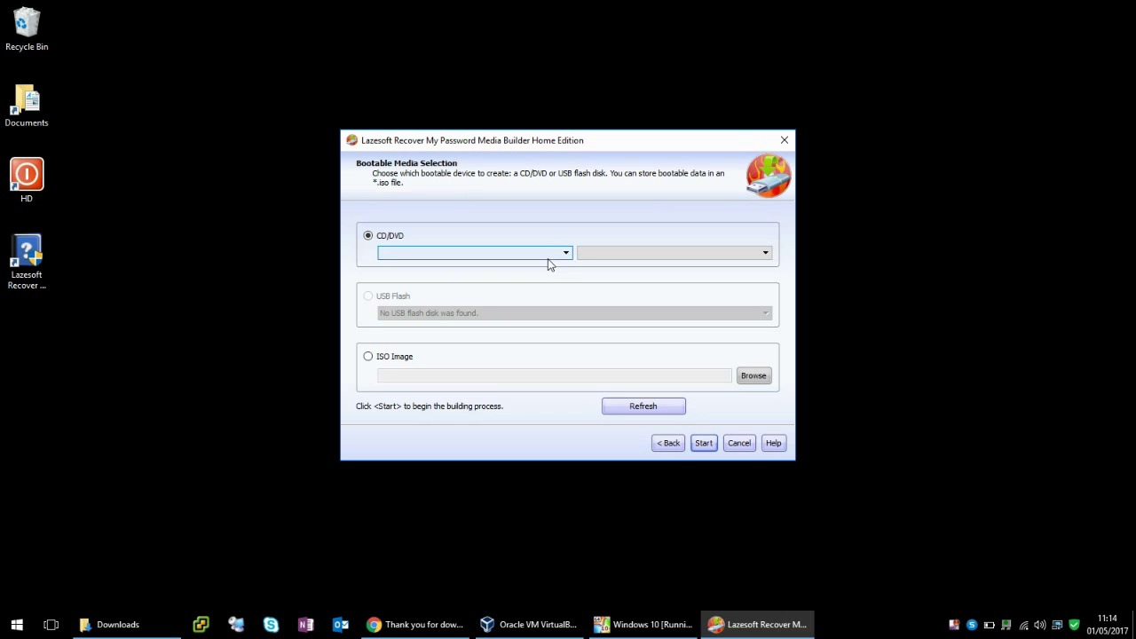
{"action": "left_click", "coordinate": [568, 253]}
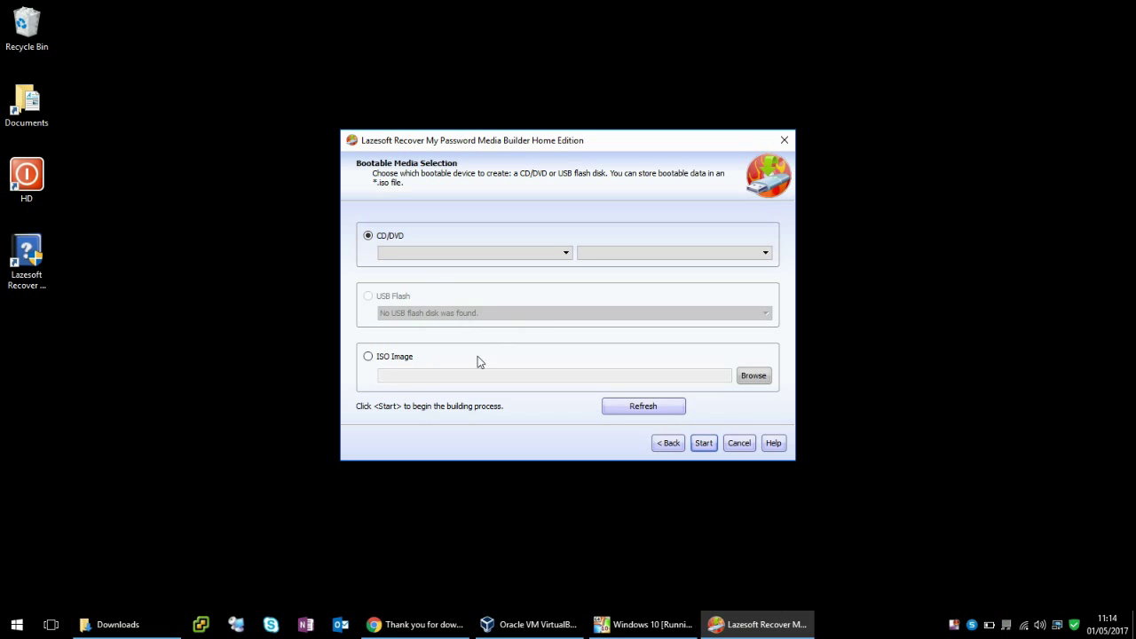
{"action": "left_click", "coordinate": [368, 356]}
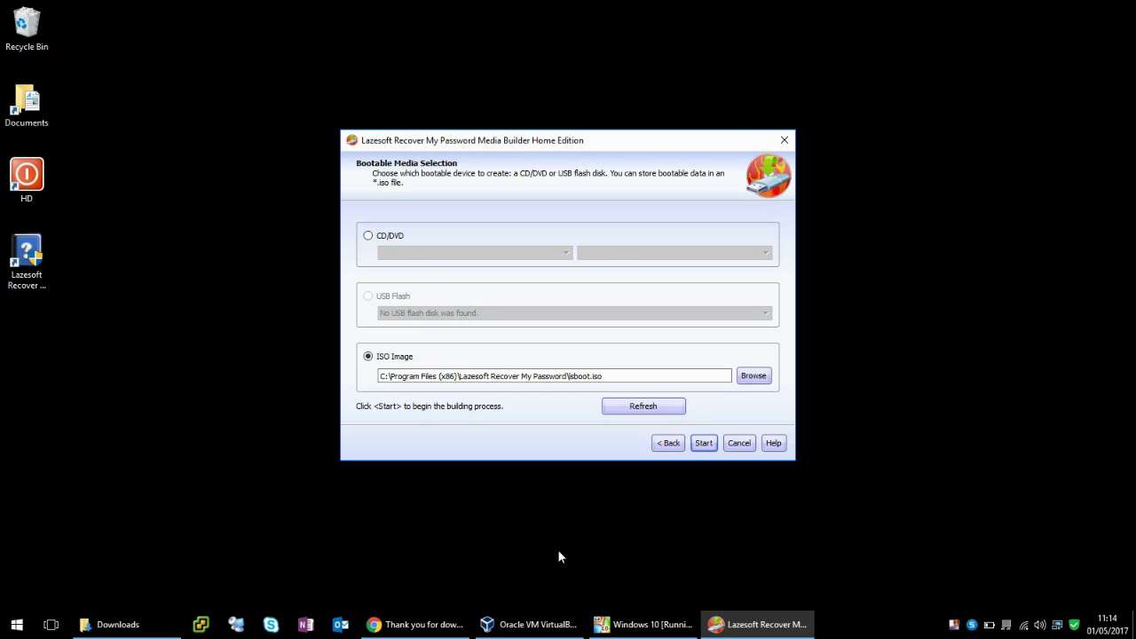
{"action": "left_click", "coordinate": [647, 626]}
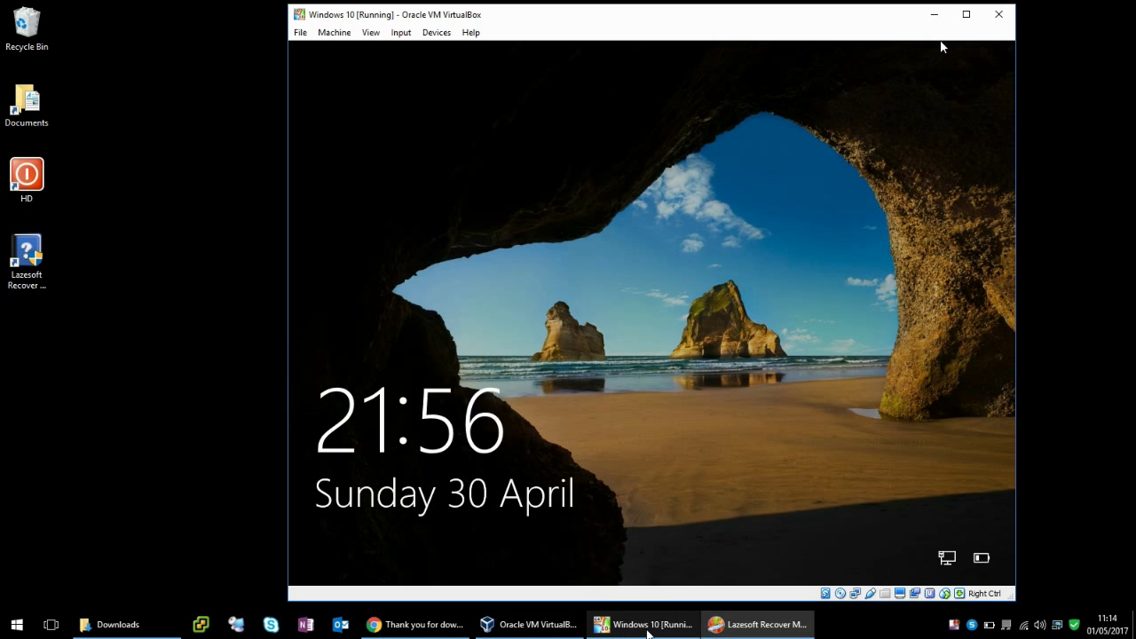
Verify isboot.iso is mounted in the VM's optical drive, then reset the virtual machine.
{"action": "left_click", "coordinate": [436, 33]}
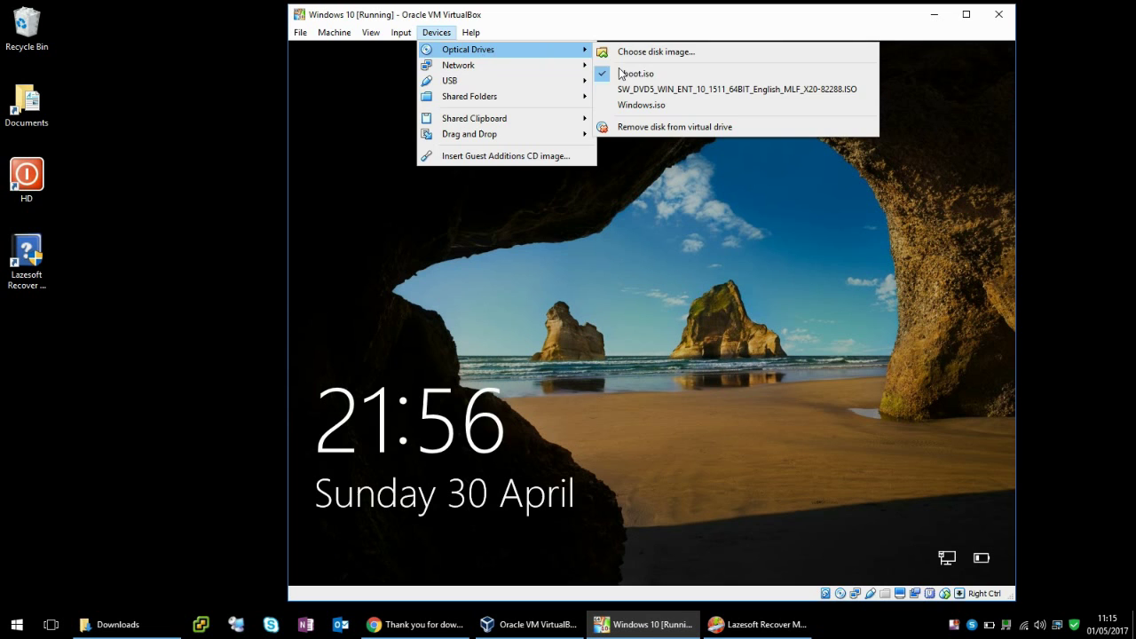
{"action": "left_click", "coordinate": [662, 24]}
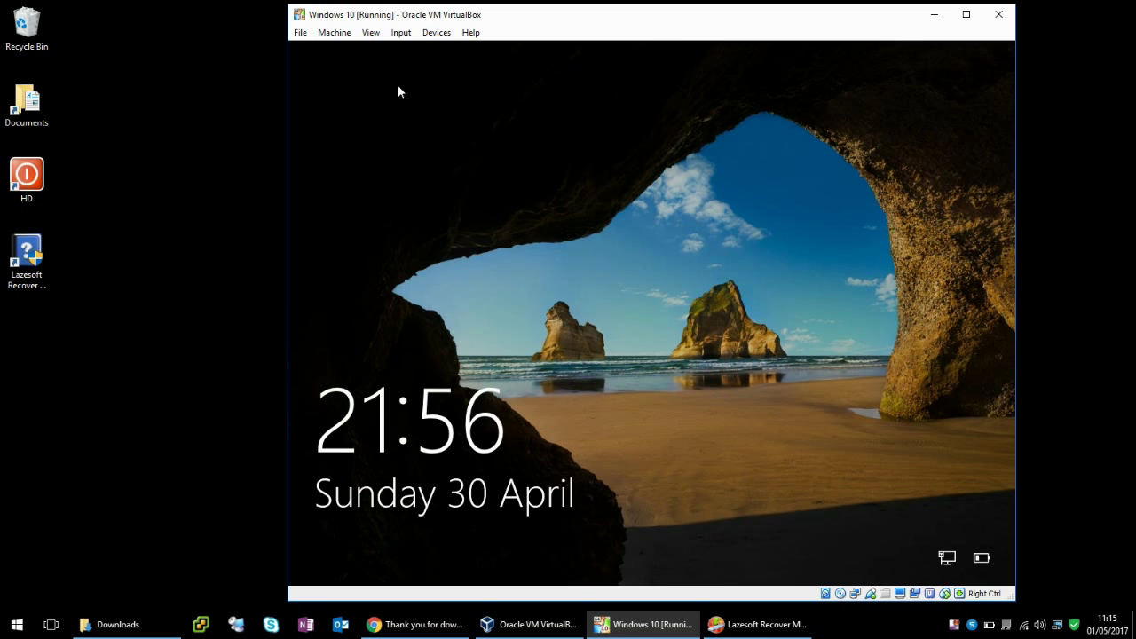
{"action": "left_click", "coordinate": [327, 32]}
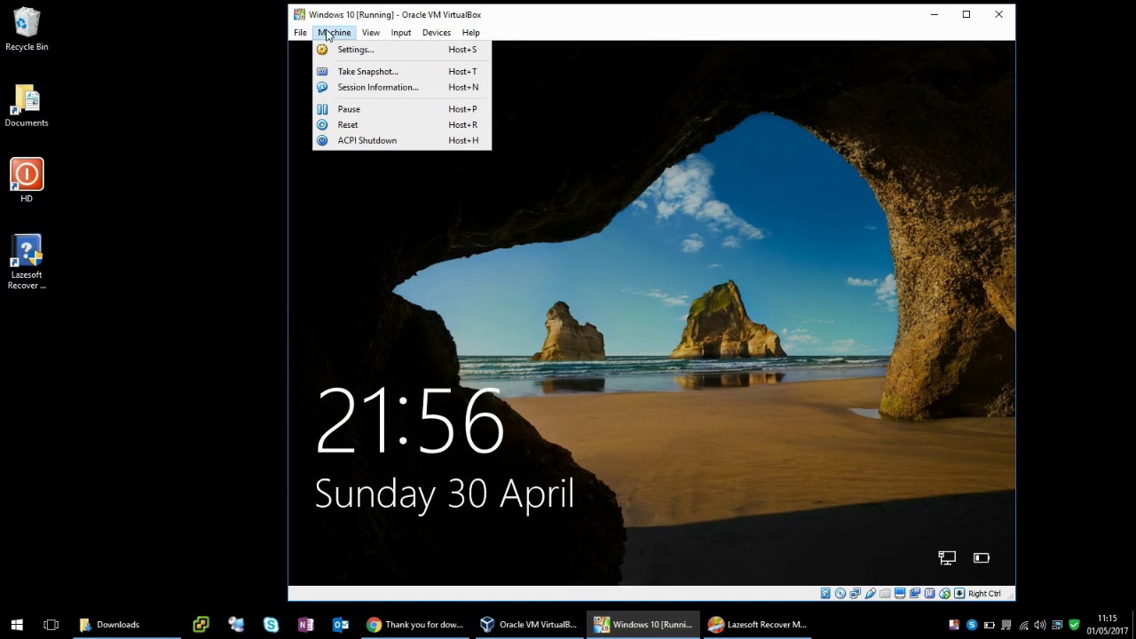
{"action": "left_click", "coordinate": [374, 126]}
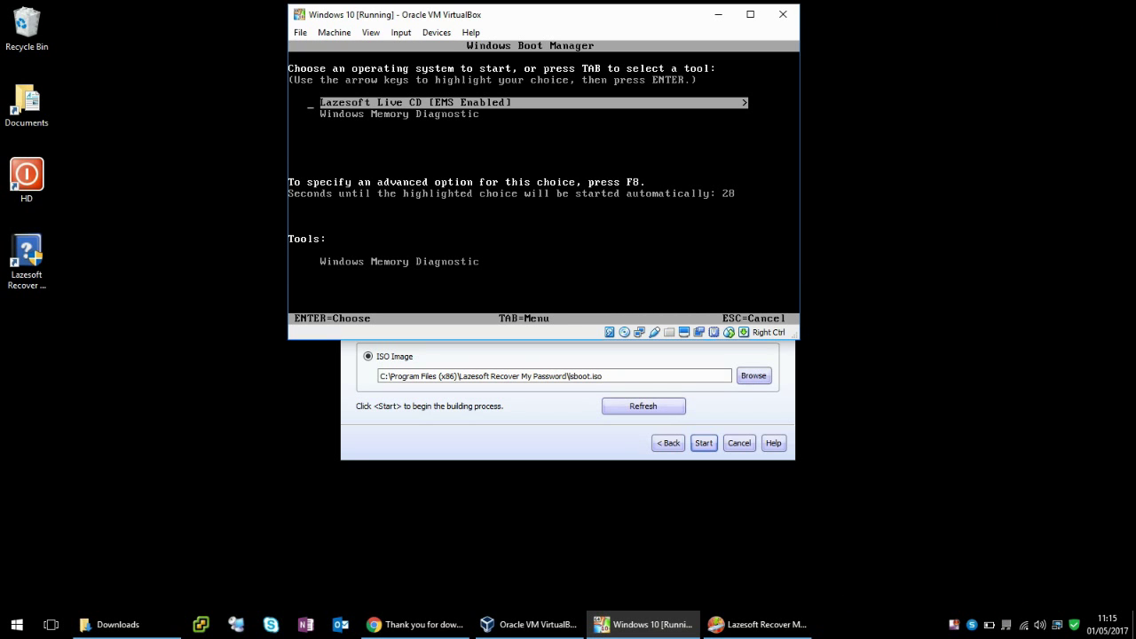
Select Lazesoft Live CD in Windows Boot Manager and boot into it.
{"action": "key", "text": "Down"}
{"action": "key", "text": "Up"}
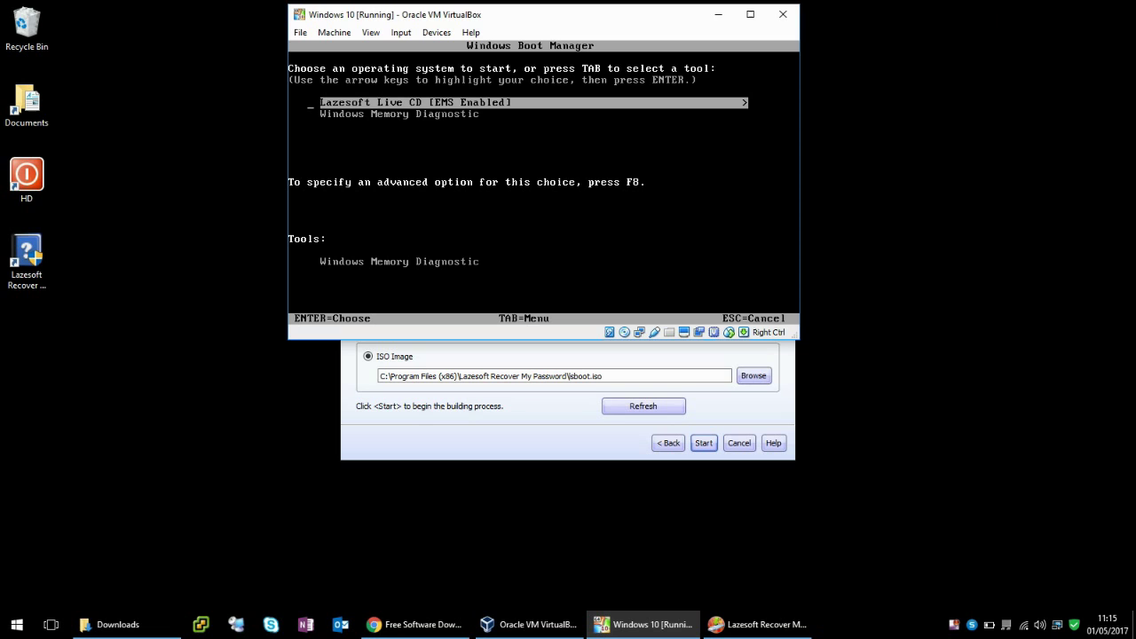
{"action": "key", "text": "Down"}
{"action": "key", "text": "Up"}
{"action": "key", "text": "Return"}
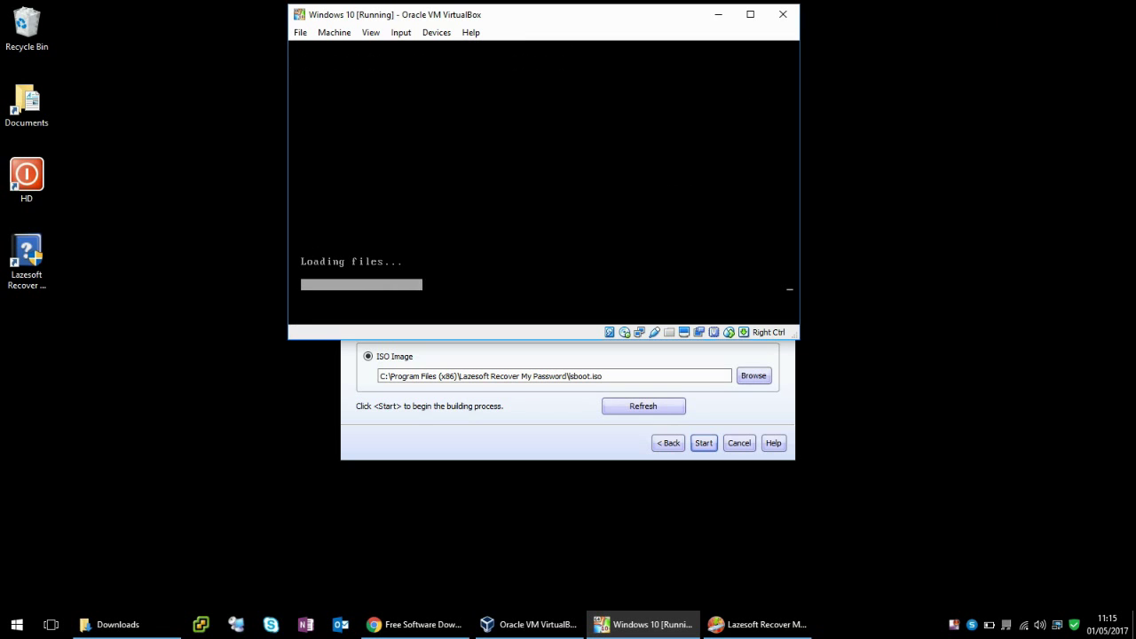
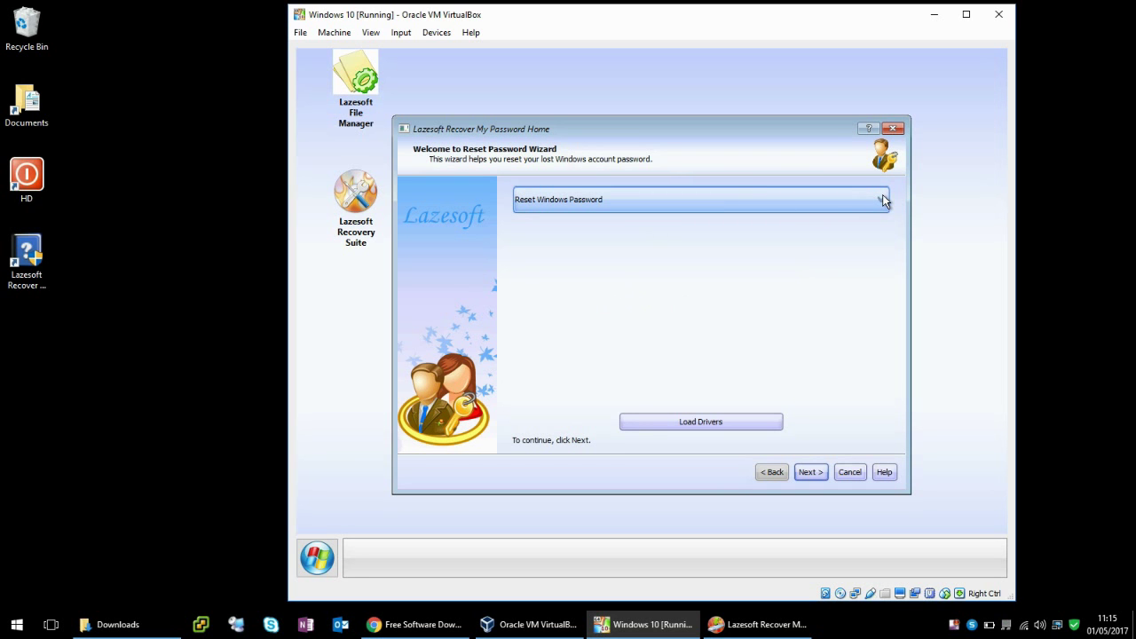
{"action": "left_click", "coordinate": [882, 196]}
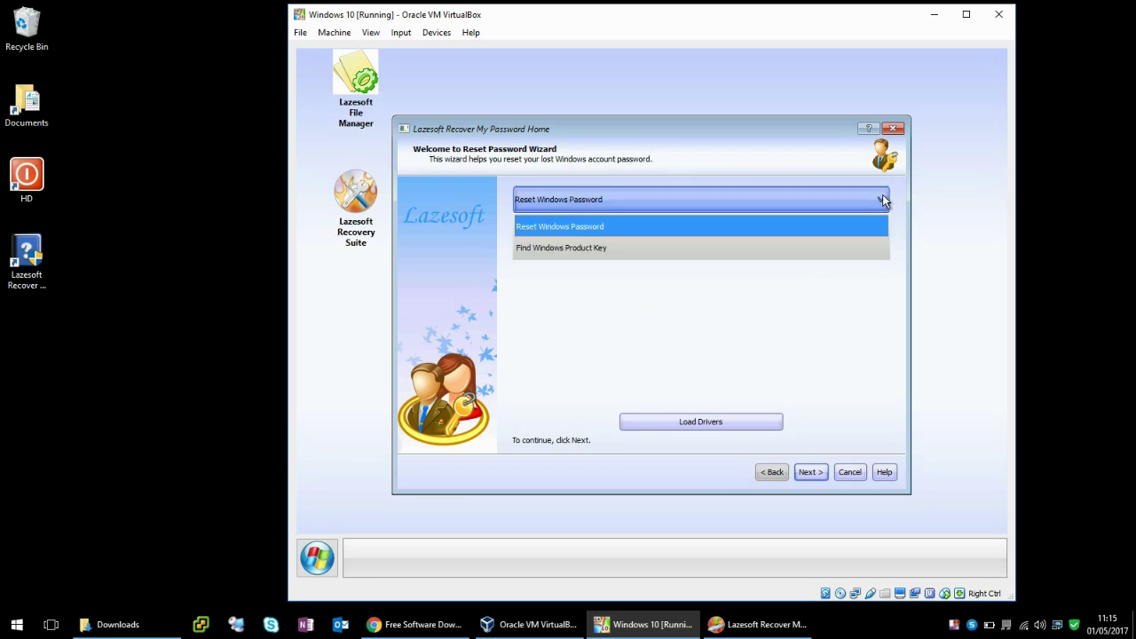
{"action": "left_click", "coordinate": [842, 232]}
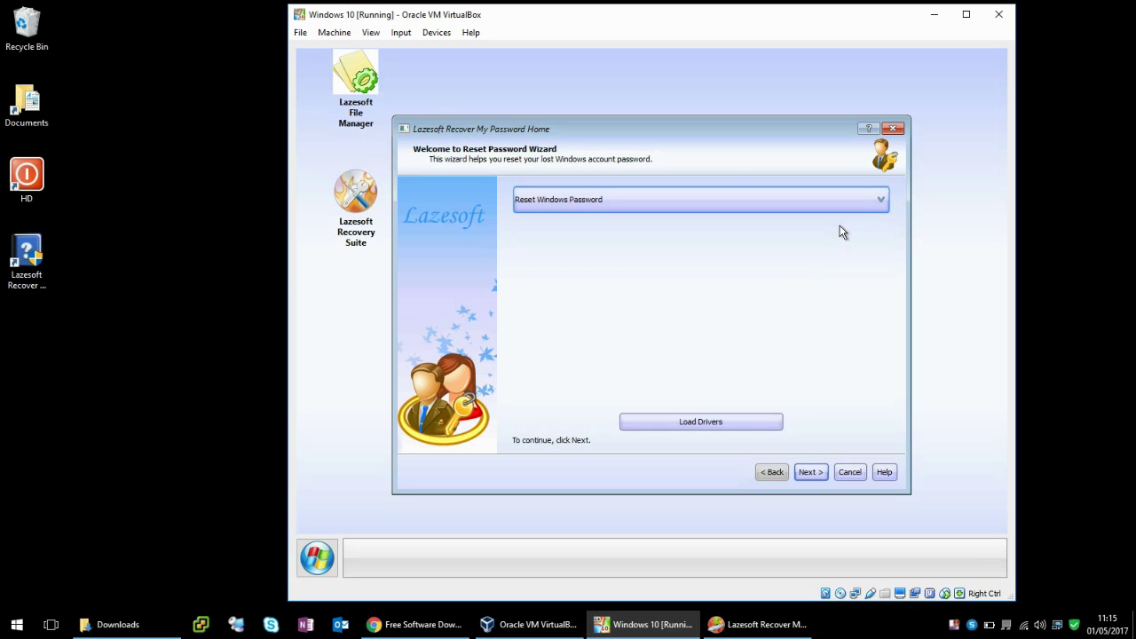
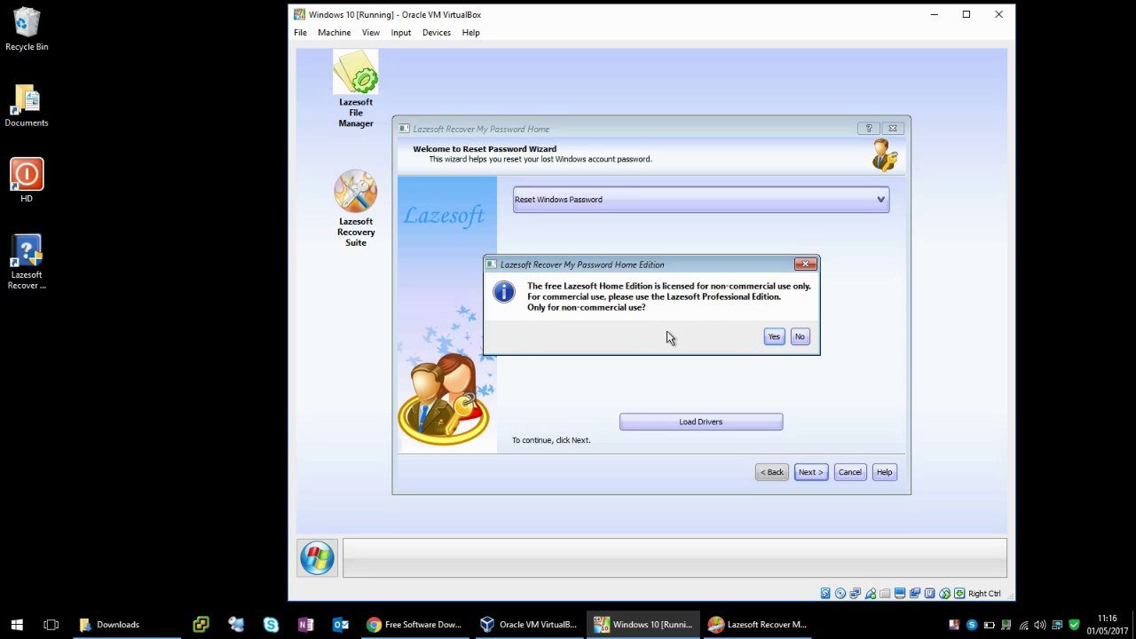
Accept the non-commercial licence prompt so the wizard shows the Windows 10 x64 installation choice.
{"action": "left_click", "coordinate": [774, 338]}
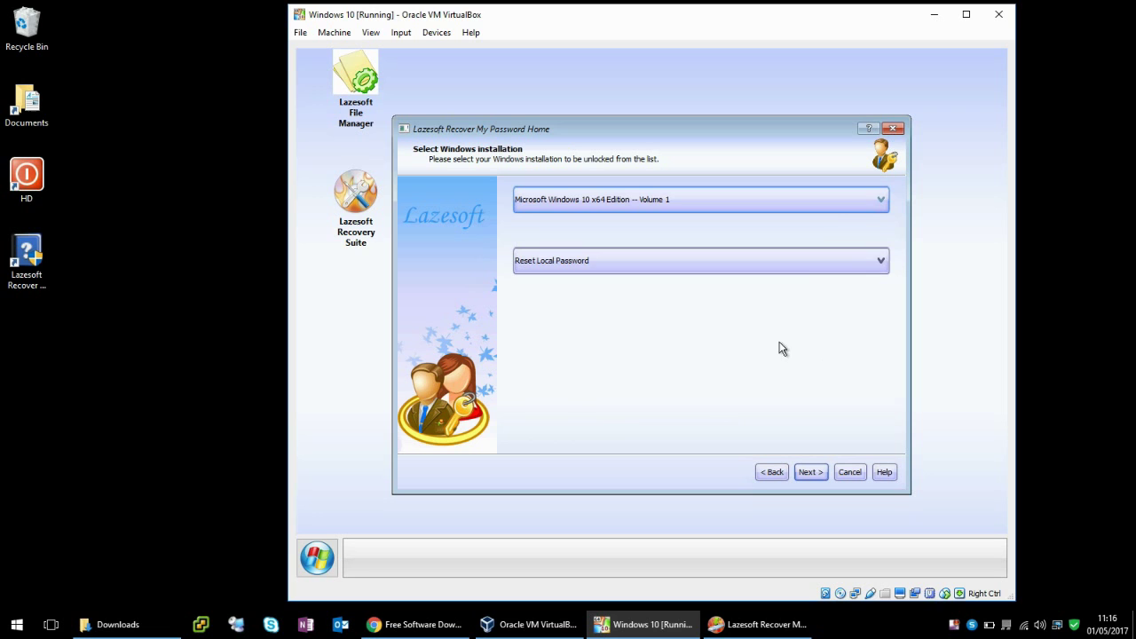
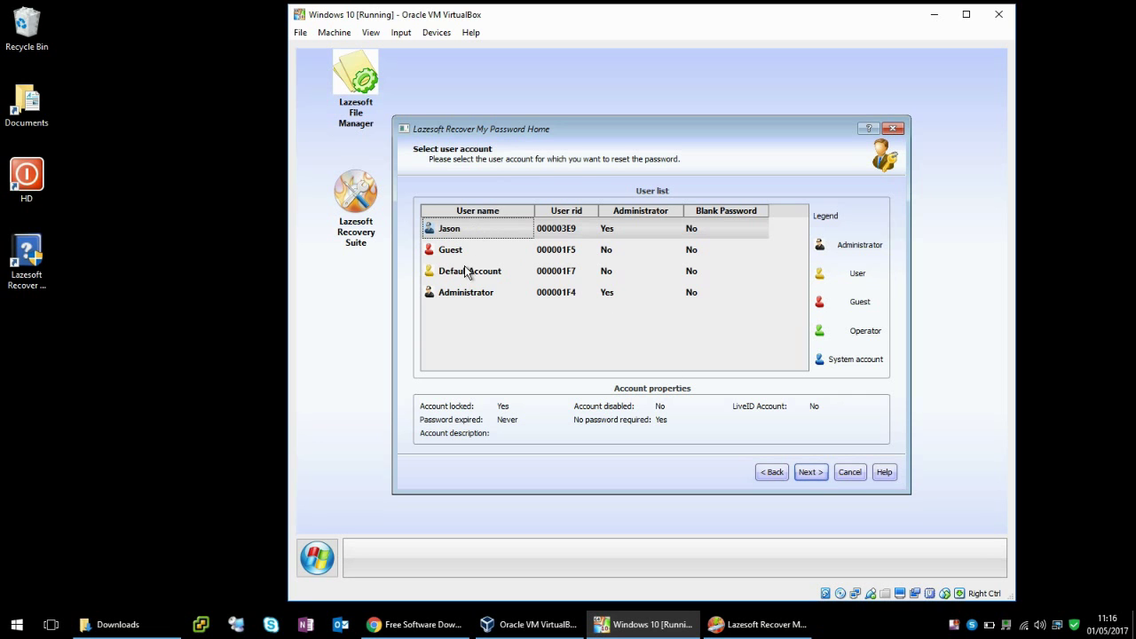
{"action": "left_click", "coordinate": [461, 292]}
{"action": "left_click", "coordinate": [468, 234]}
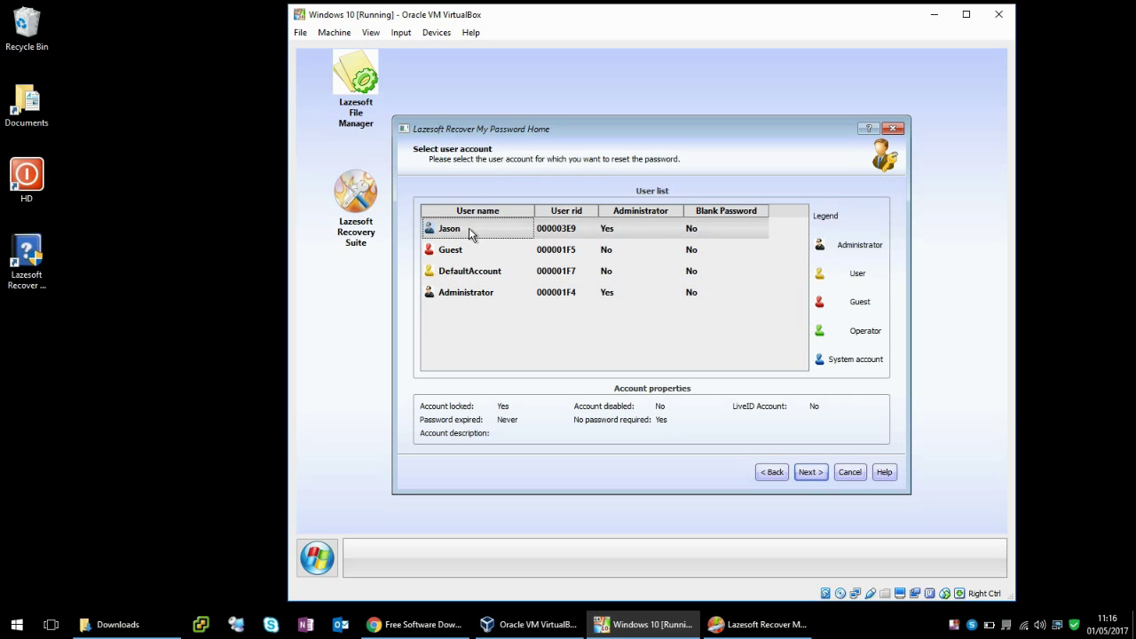
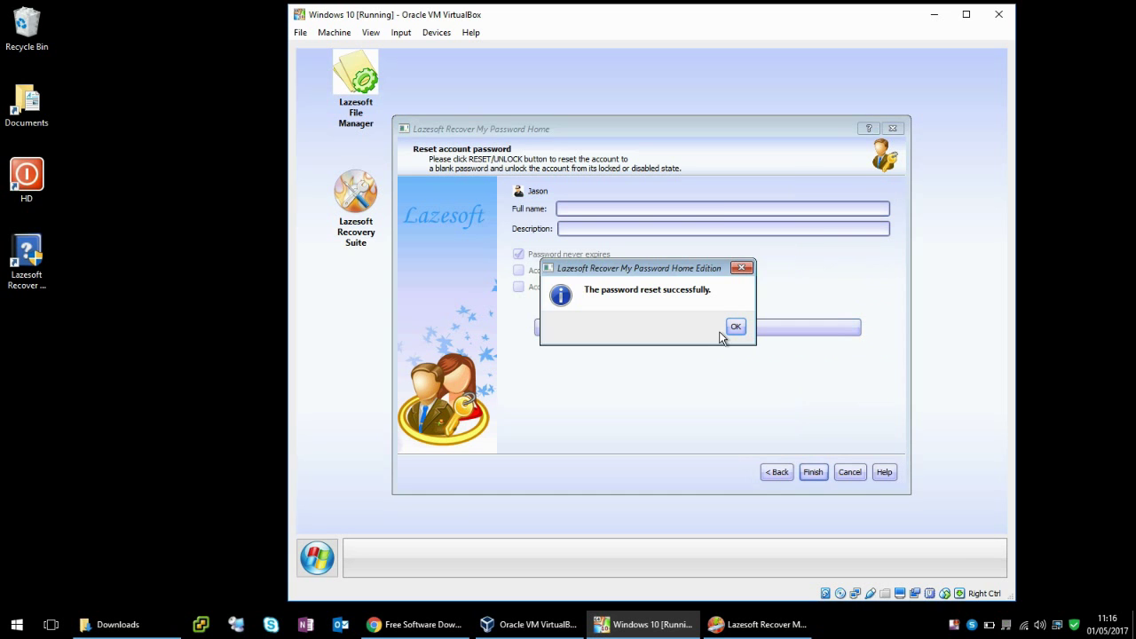
Confirm the blank-password reset message and finish the Lazesoft Recover My Password wizard.
{"action": "left_click", "coordinate": [736, 328]}
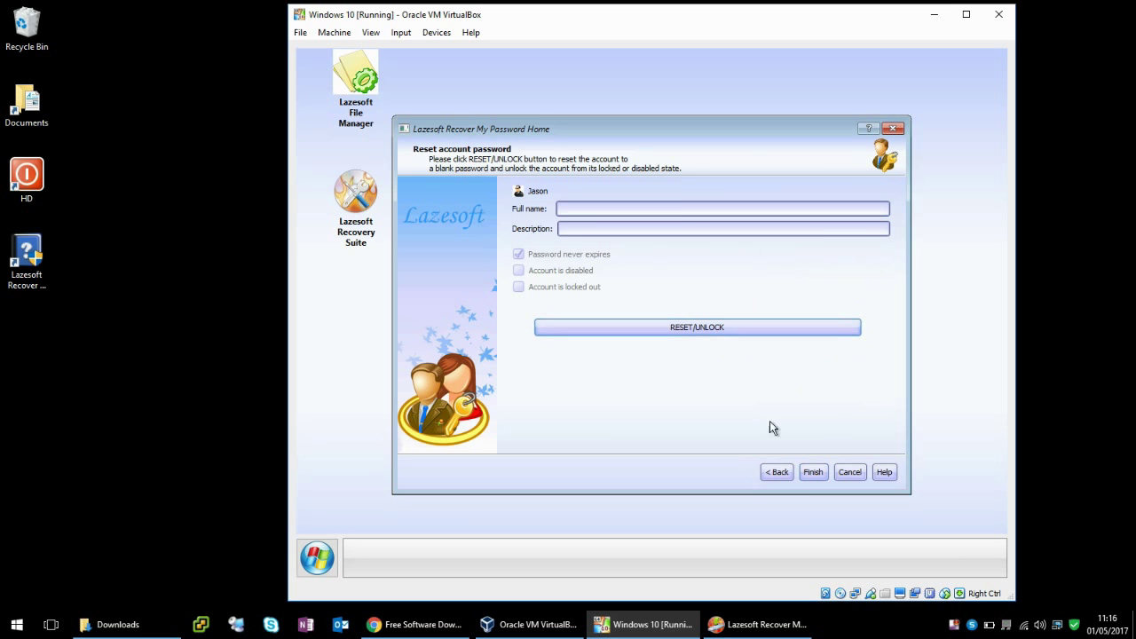
{"action": "left_click", "coordinate": [814, 473]}
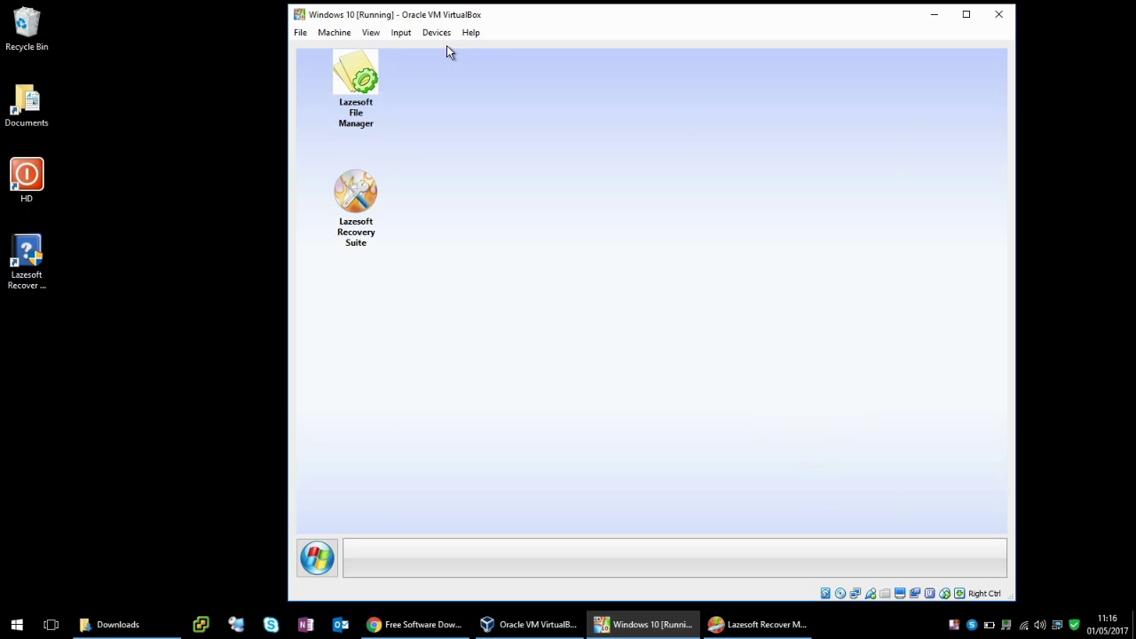
Eject lsboot.iso from the optical drive and reset the Windows 10 VM to reboot it.
{"action": "left_click", "coordinate": [401, 32]}
{"action": "mouse_move", "coordinate": [436, 32]}
{"action": "mouse_move", "coordinate": [519, 55]}
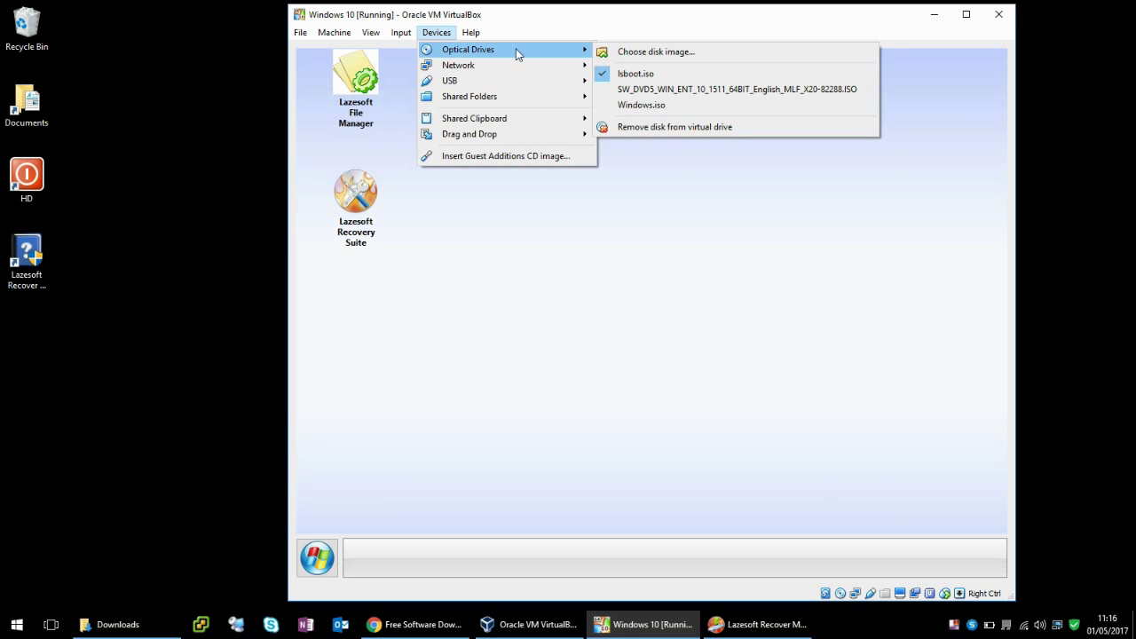
{"action": "left_click", "coordinate": [655, 74]}
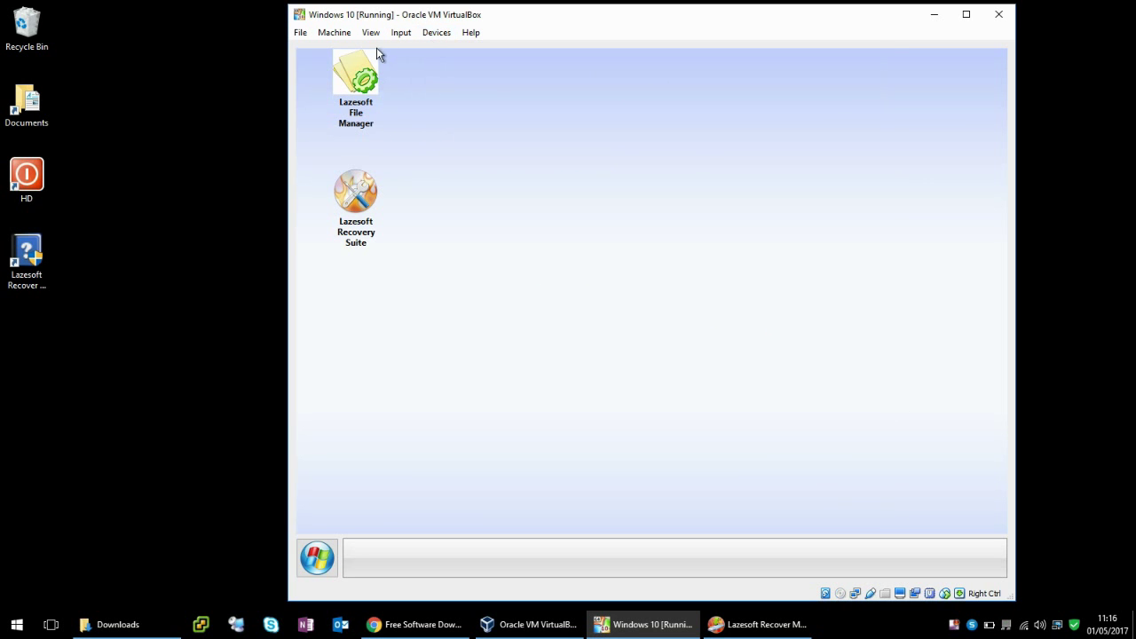
{"action": "left_click", "coordinate": [334, 32]}
{"action": "left_click", "coordinate": [351, 121]}
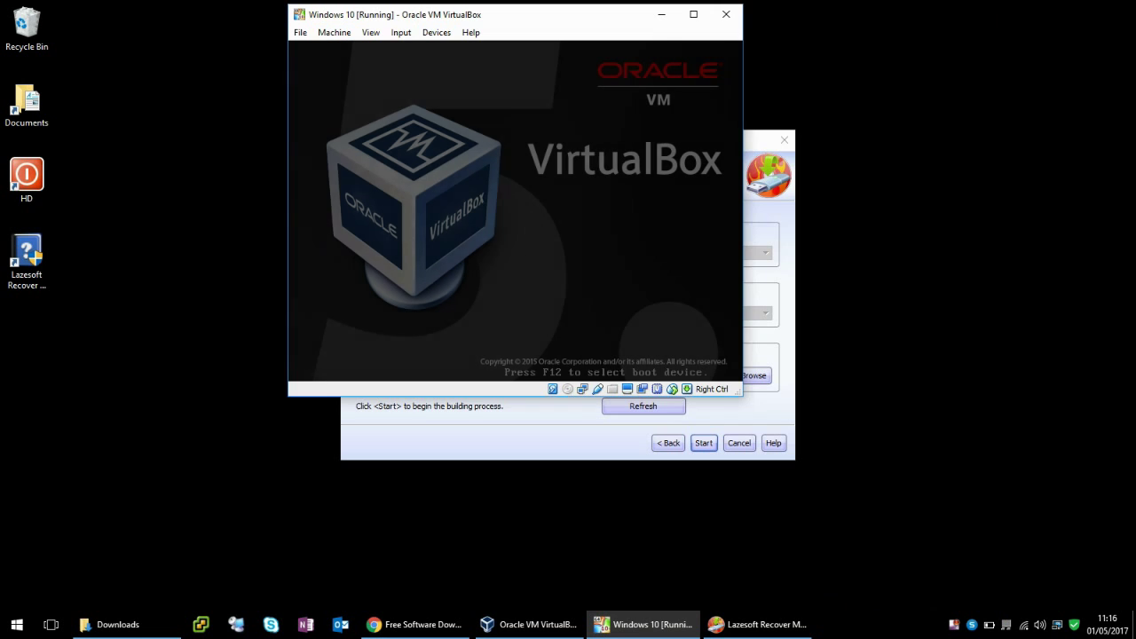